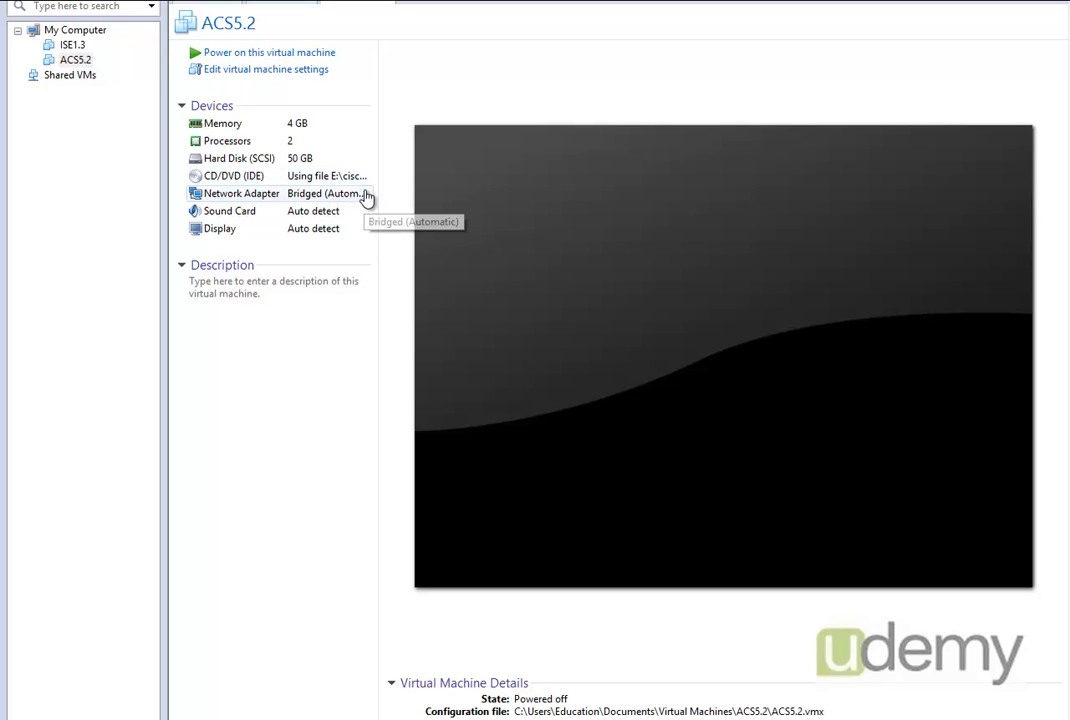
# - Power on the ACS5.2 virtual machine, start the Cisco Secure ACS 5.2 keyboard/monitor installation and agree to initialize the drive
pyautogui.click(276, 57)
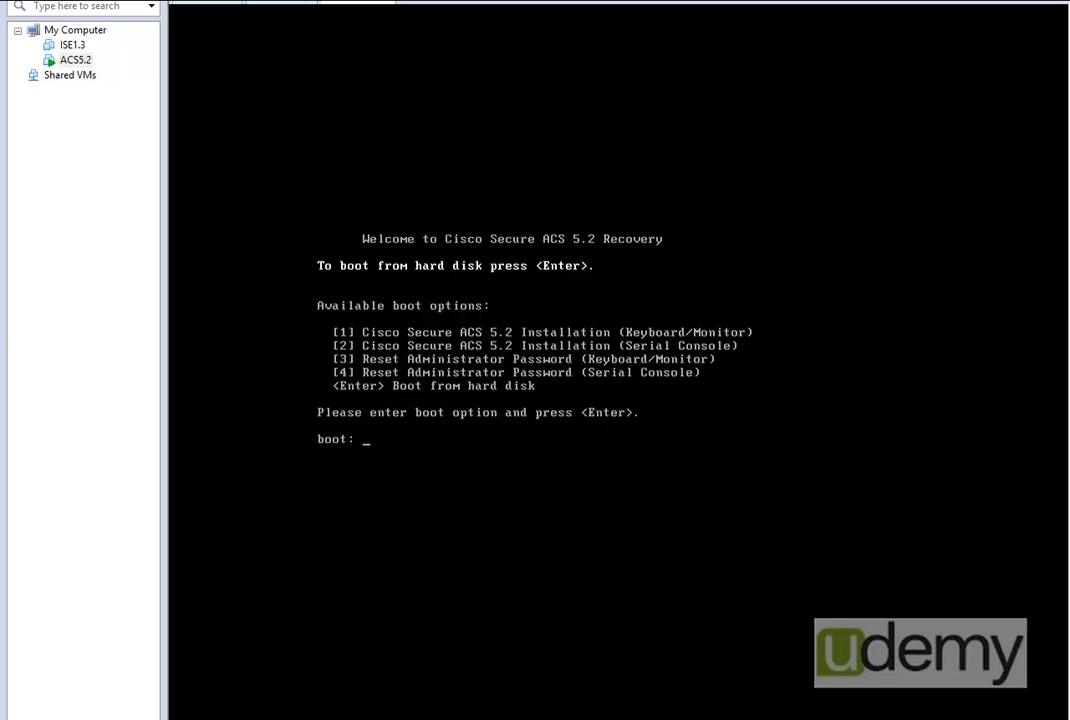
pyautogui.write('1')
pyautogui.press('Return')
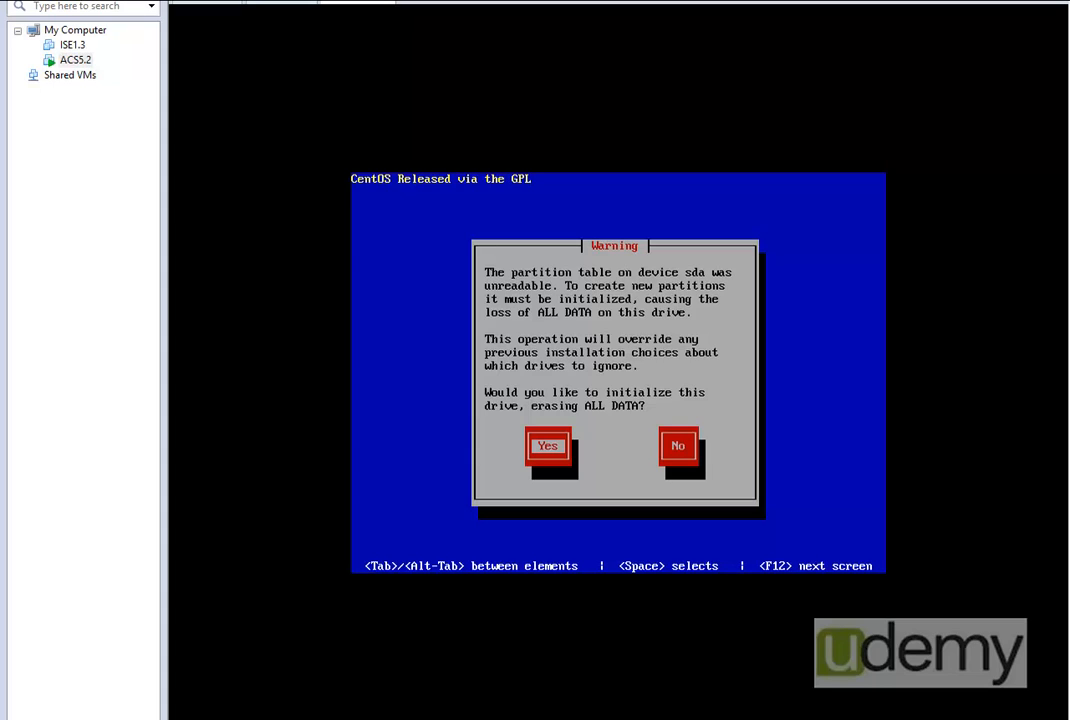
pyautogui.press('Return')
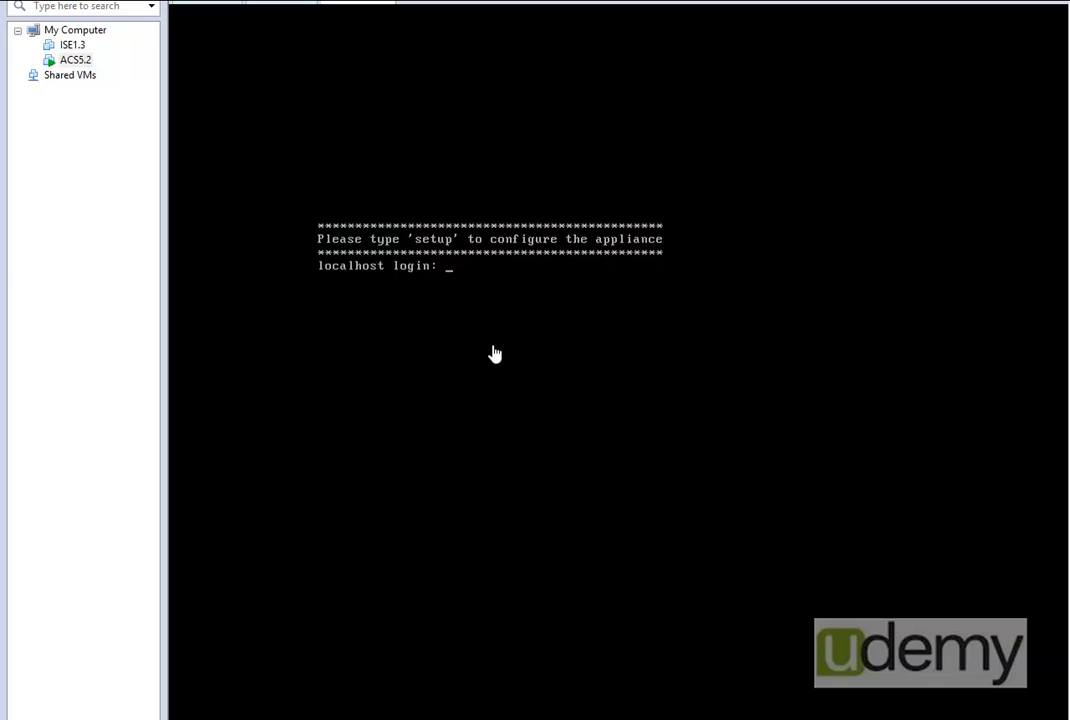
# - Start the appliance configuration with the setup command at the login prompt and set the hostname to ACSServer
pyautogui.click(493, 351)
pyautogui.write('setup')
pyautogui.press('Return')
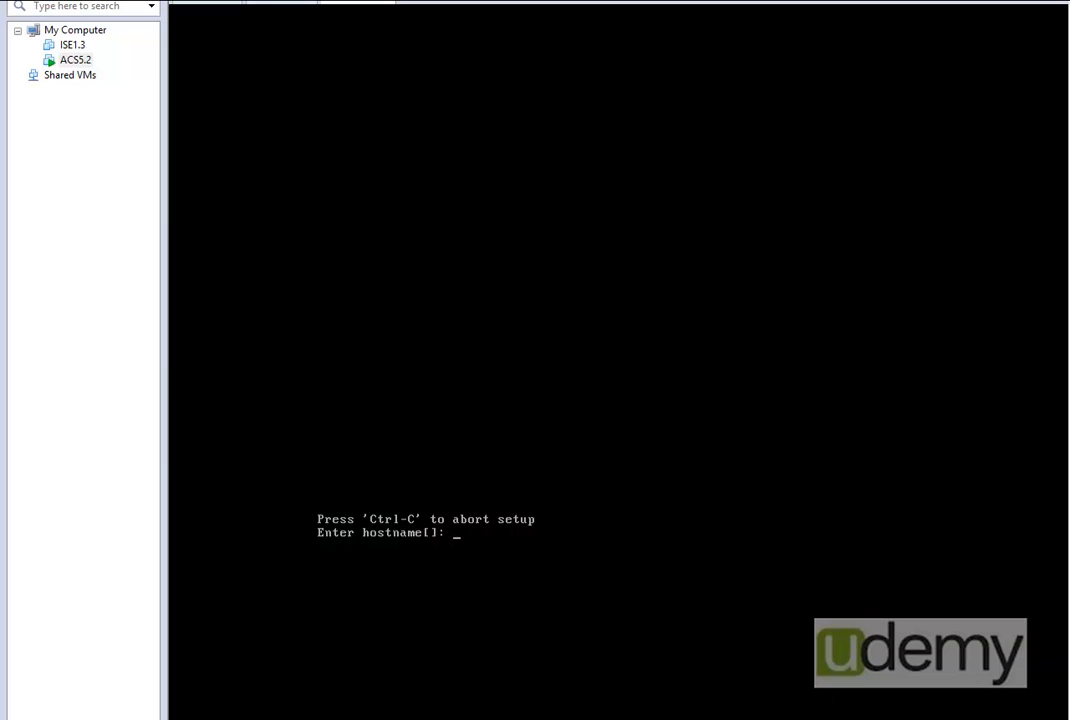
pyautogui.write('ACSServer')
pyautogui.press('Return')
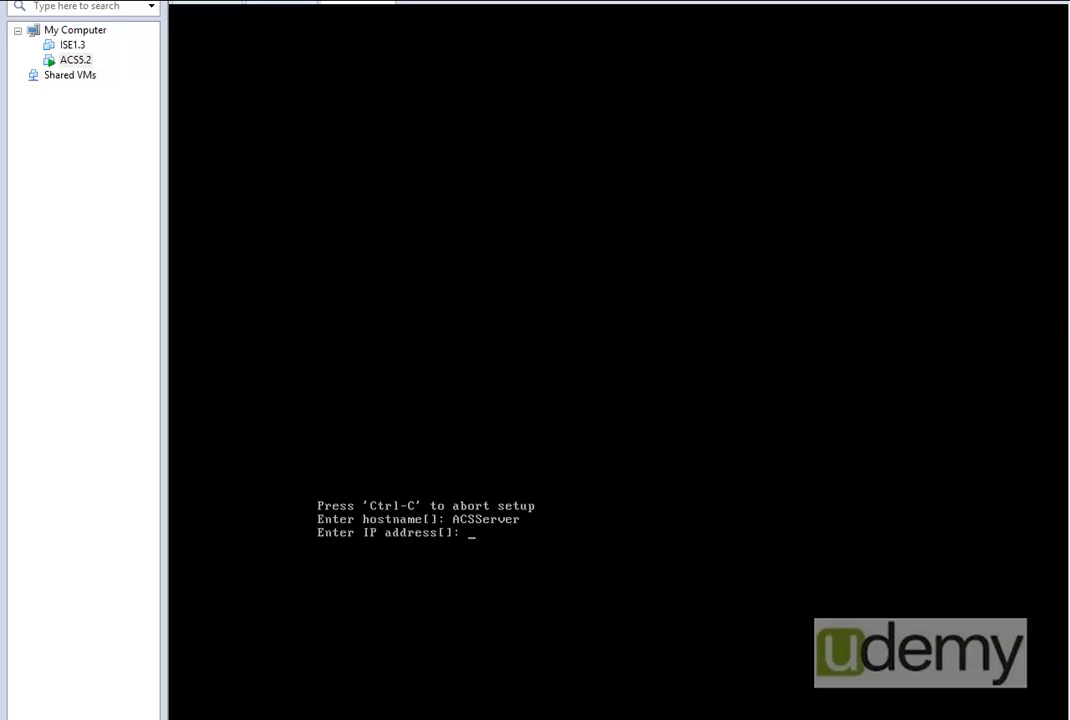
# - Set the appliance's IP address to 192.168.1.11
pyautogui.write('192.168.1.11')
pyautogui.press('Return')
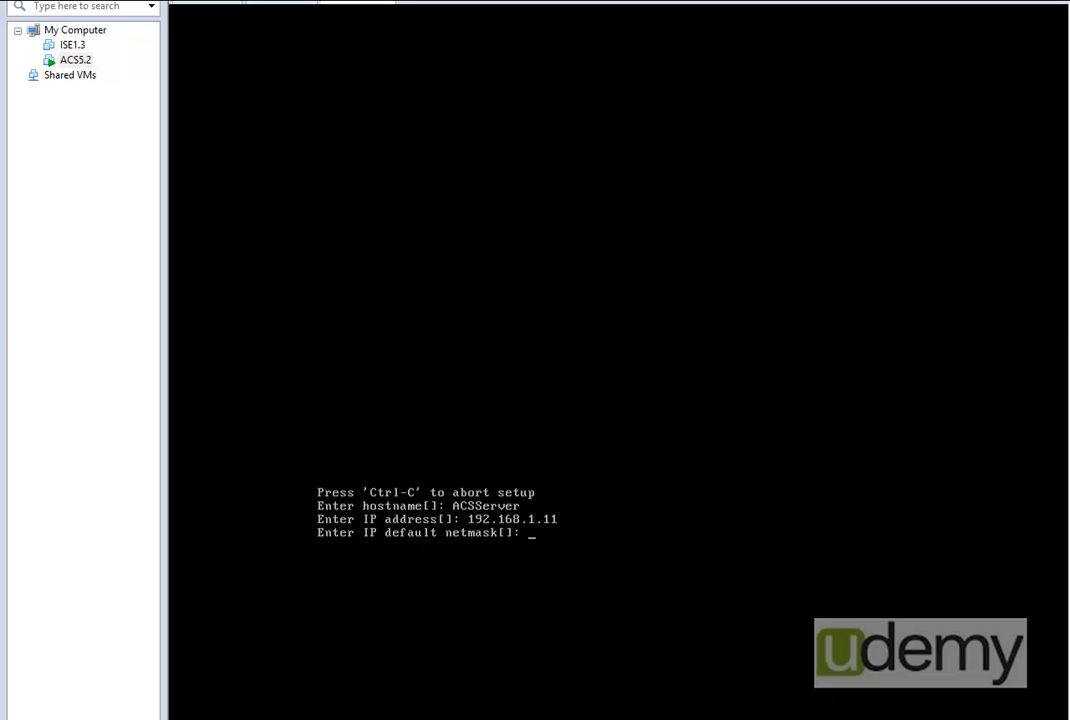
# - Set the default netmask to 255.255.255.0 and the default gateway to 192.168.1.1
pyautogui.write('255.255.255.0')
pyautogui.press('Return')
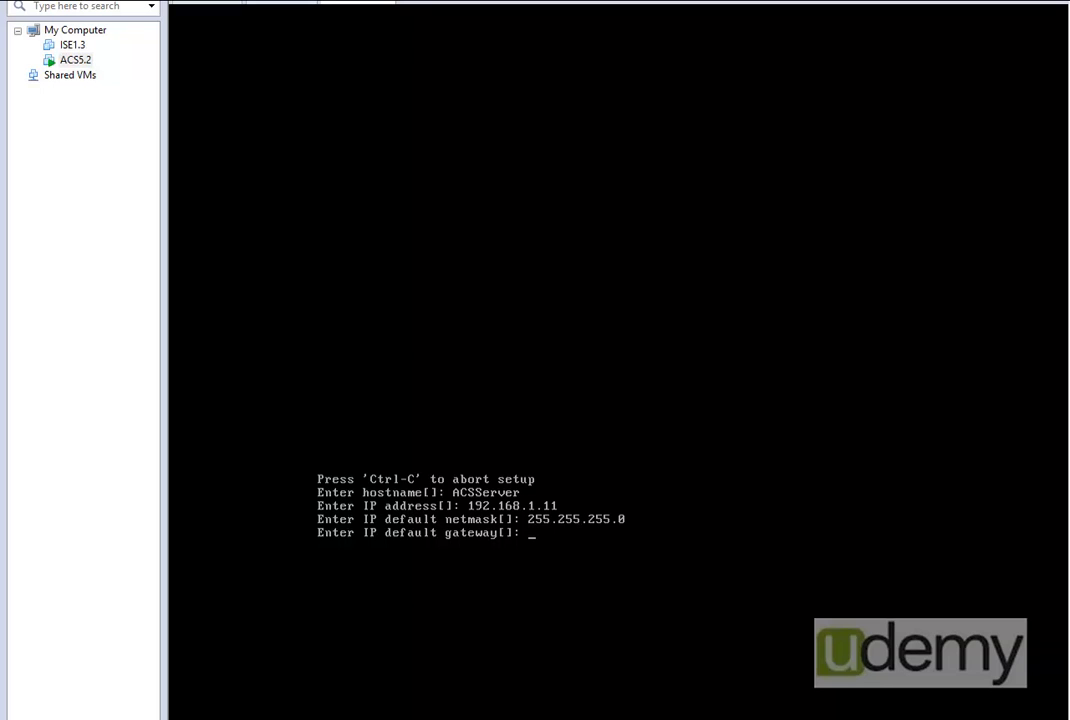
pyautogui.write('192.168.1.1')
pyautogui.press('Return')
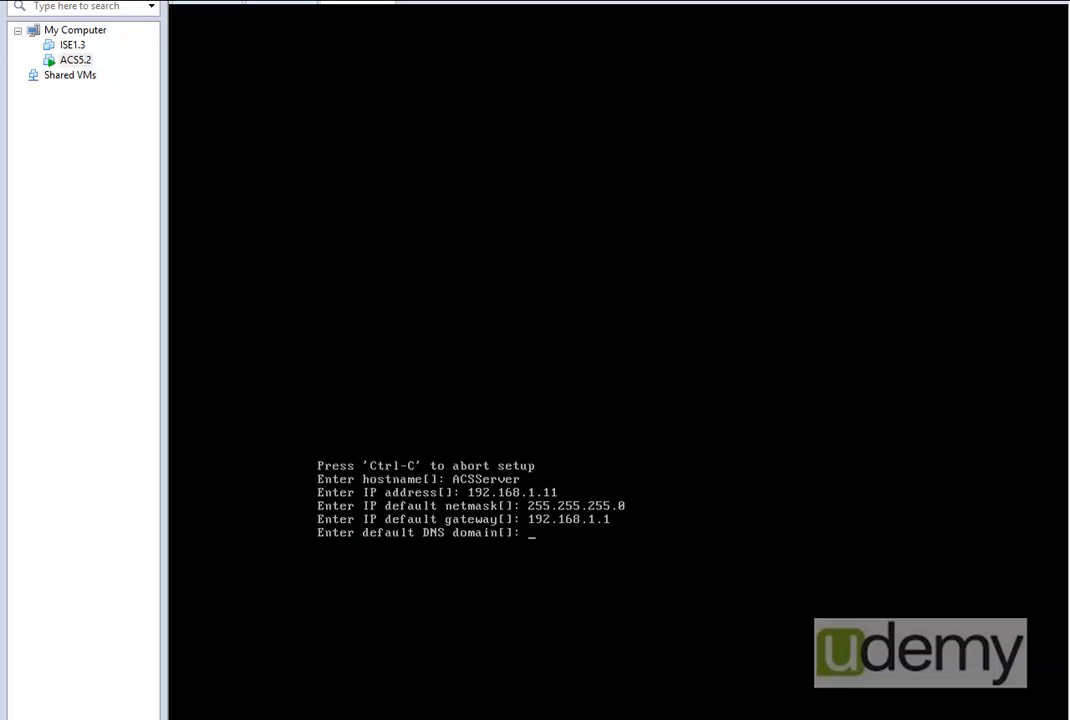
# - Set the default DNS domain to udemy.com and the primary nameserver to 192.168.1.20, declining another nameserver
pyautogui.write('udemy.com')
pyautogui.press('Return')
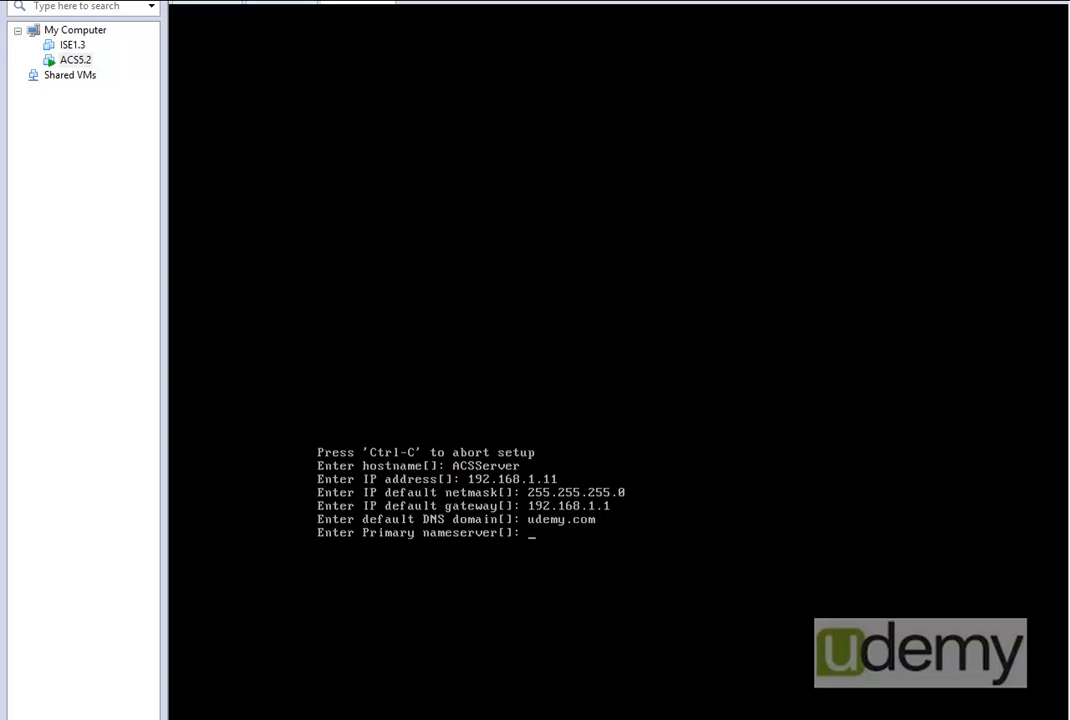
pyautogui.write('192.168.1.20')
pyautogui.press('Return')
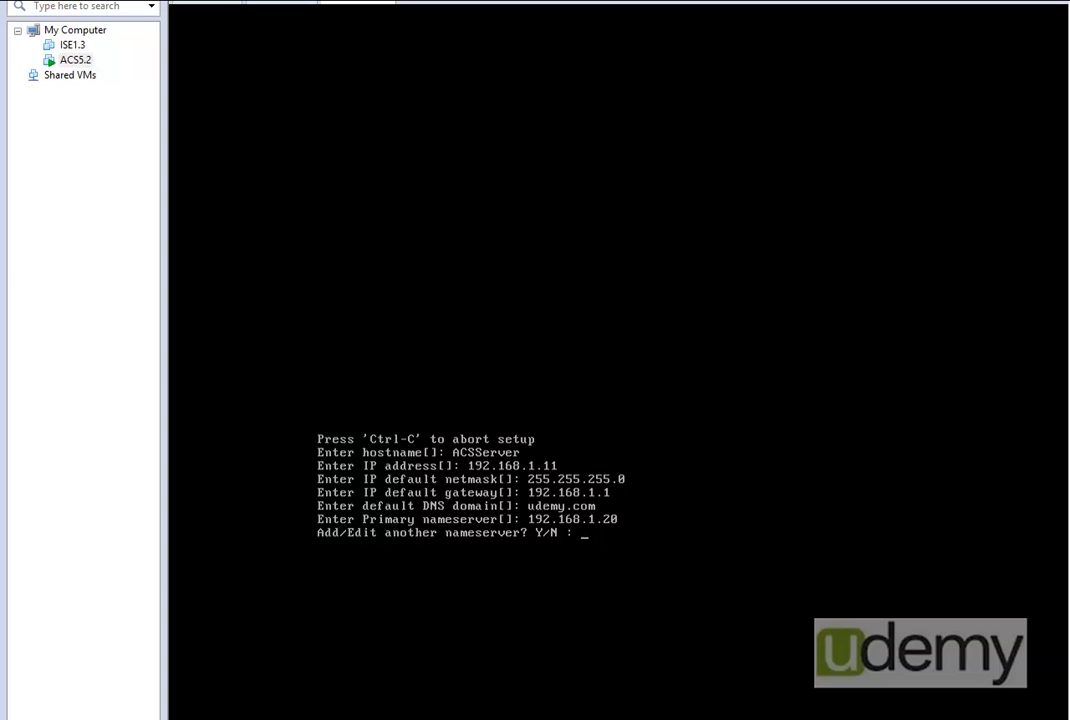
pyautogui.write('n')
pyautogui.press('Return')
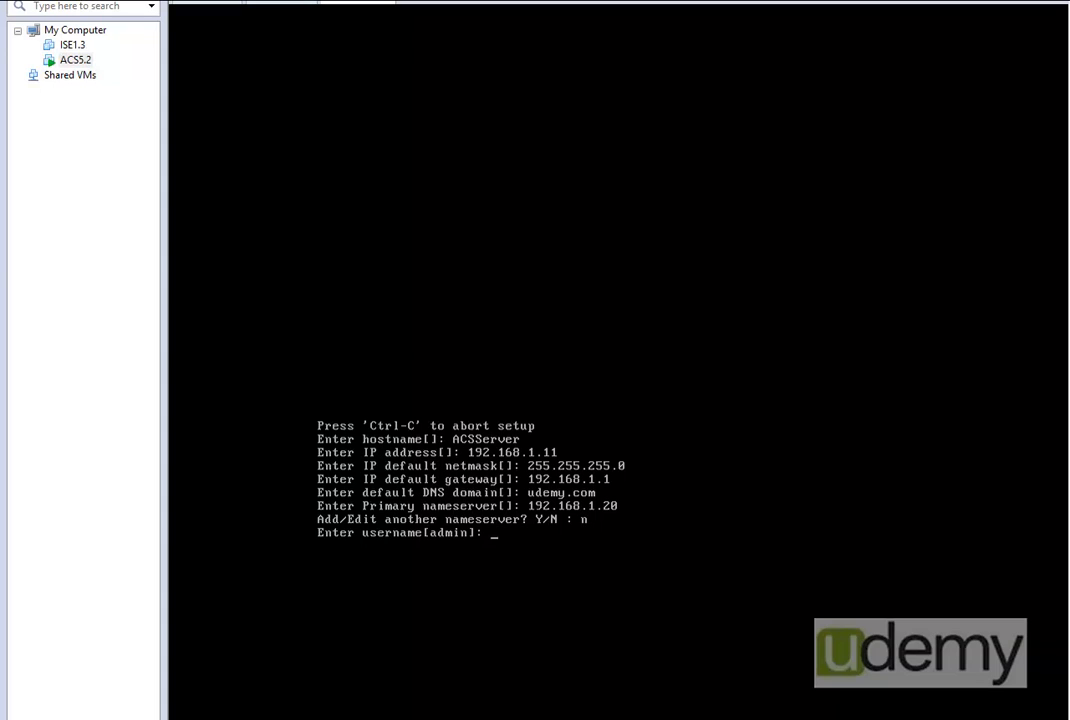
# - Accept the default admin username, then enter and confirm the administrator password
pyautogui.press('Return')
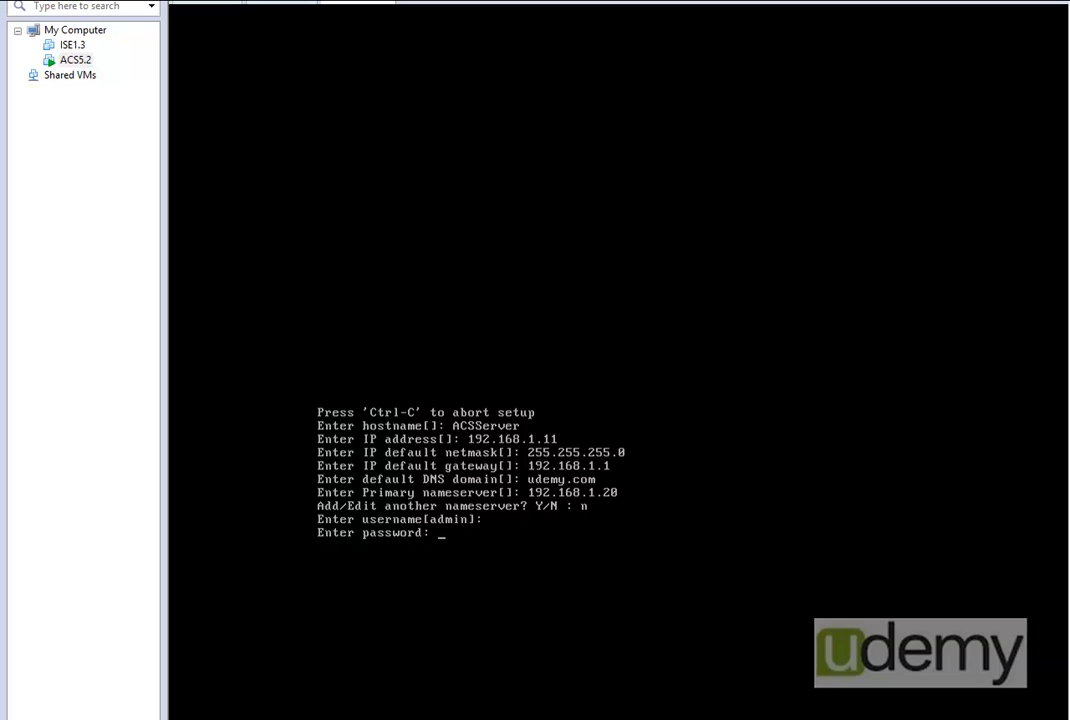
pyautogui.press('Return')
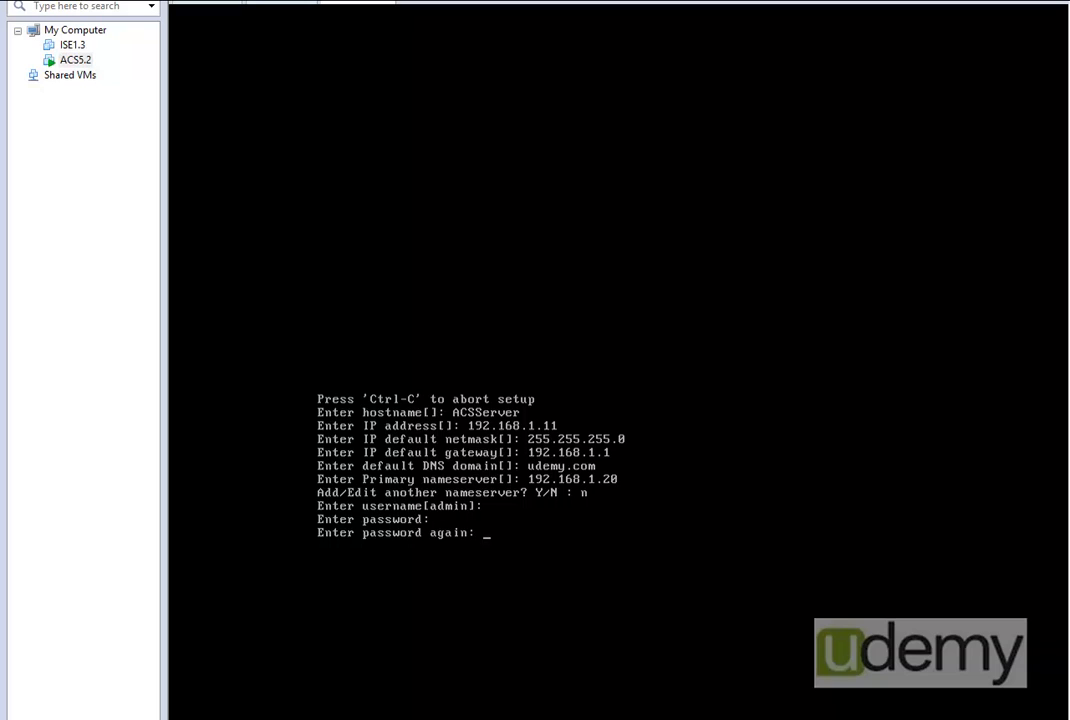
pyautogui.press('Return')
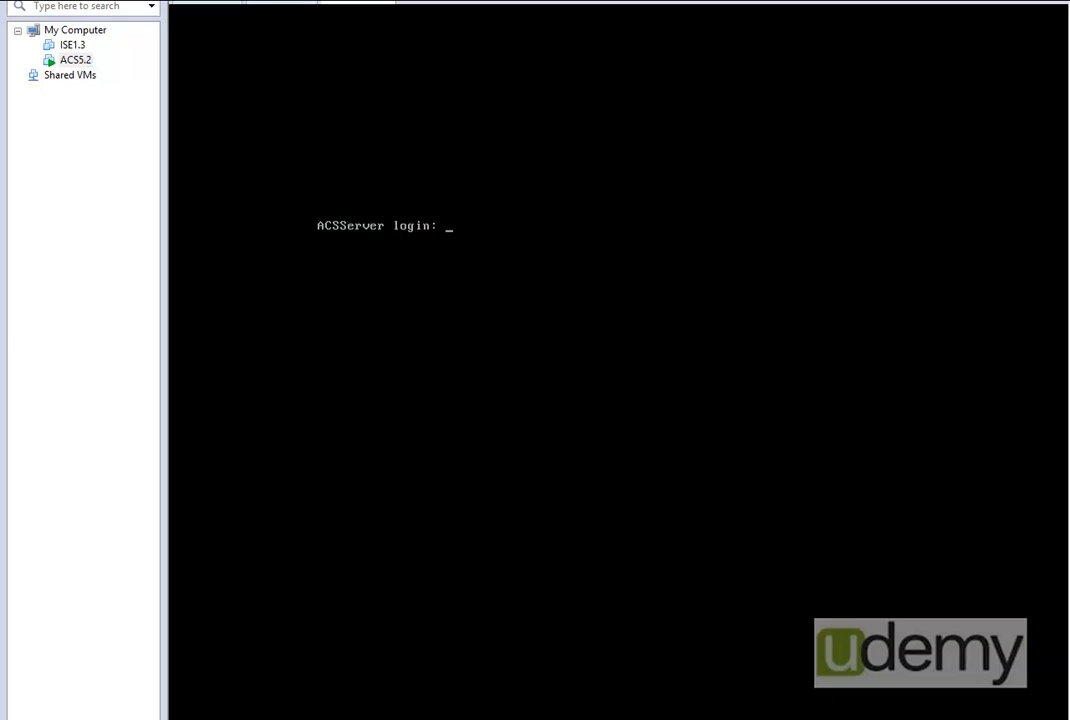
pyautogui.moveTo(1069, 103); pyautogui.dragTo(721, 91)
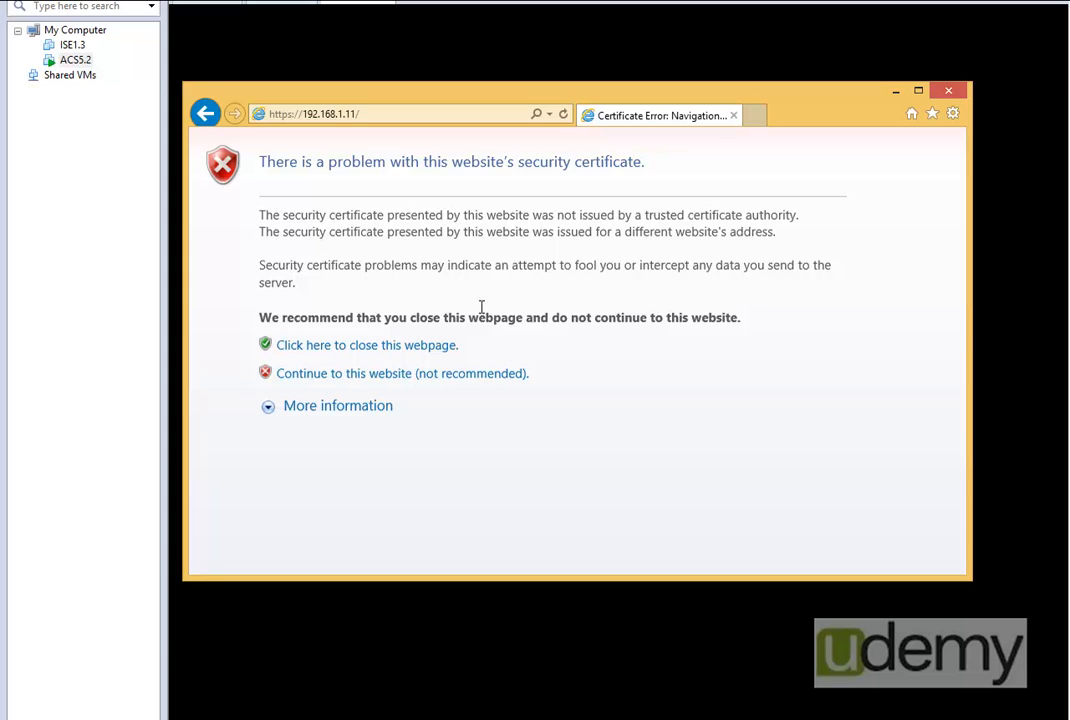
pyautogui.click(350, 375)
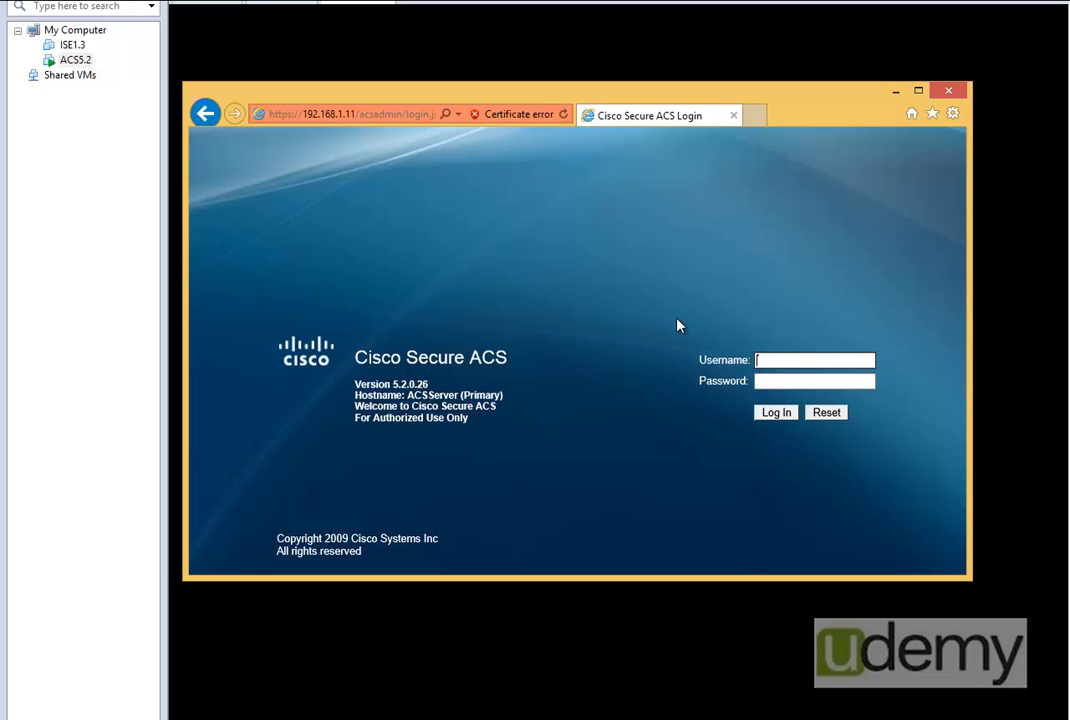
# - Try to log in to Cisco Secure ACS with the username ACSadmin and the account password
pyautogui.write('ACSadmin')
pyautogui.press('Tab')
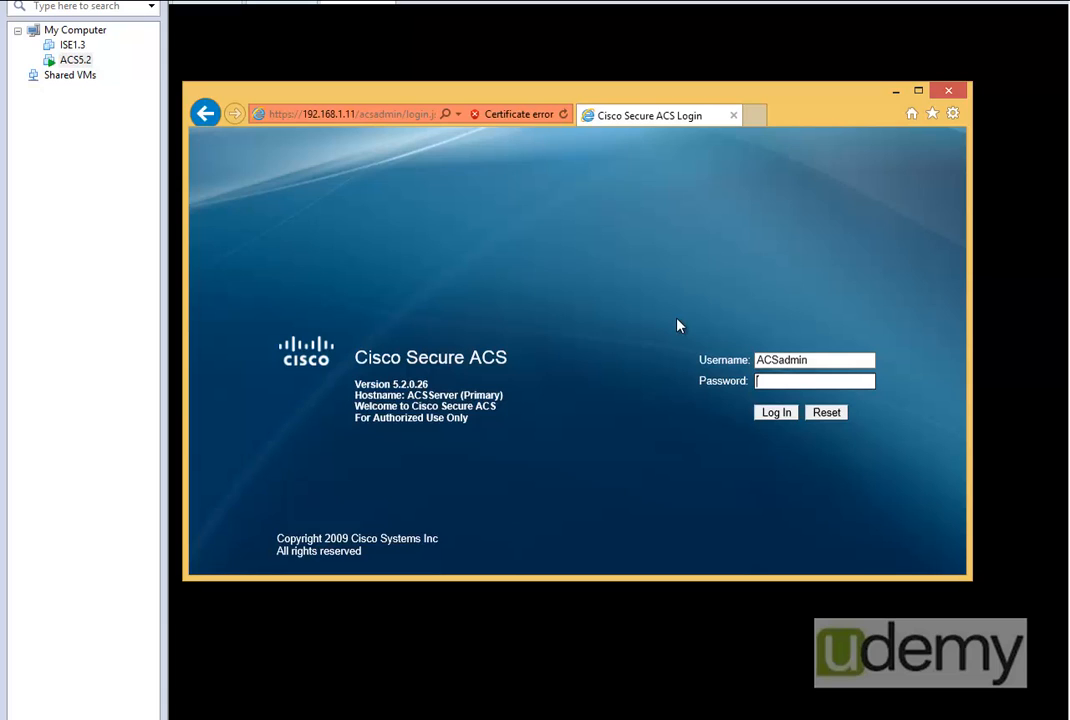
pyautogui.write('*****')
pyautogui.press('Return')
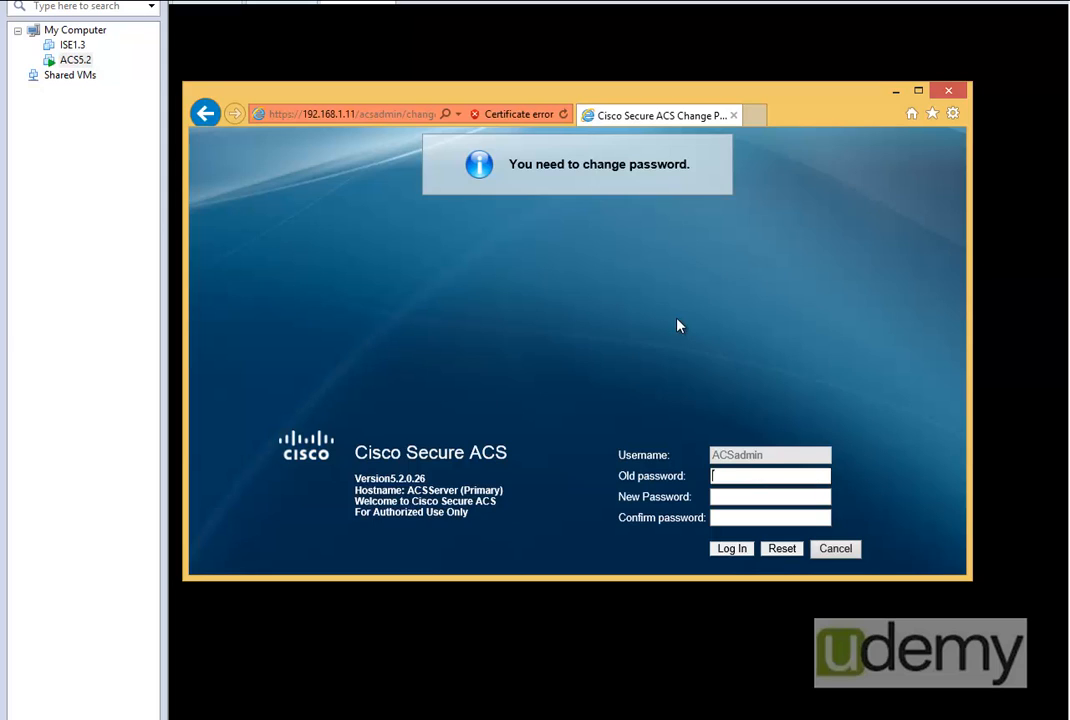
# - Try to change the ACSadmin password by submitting the old password, the new password and its confirmation
pyautogui.write('default')
pyautogui.press('Tab')
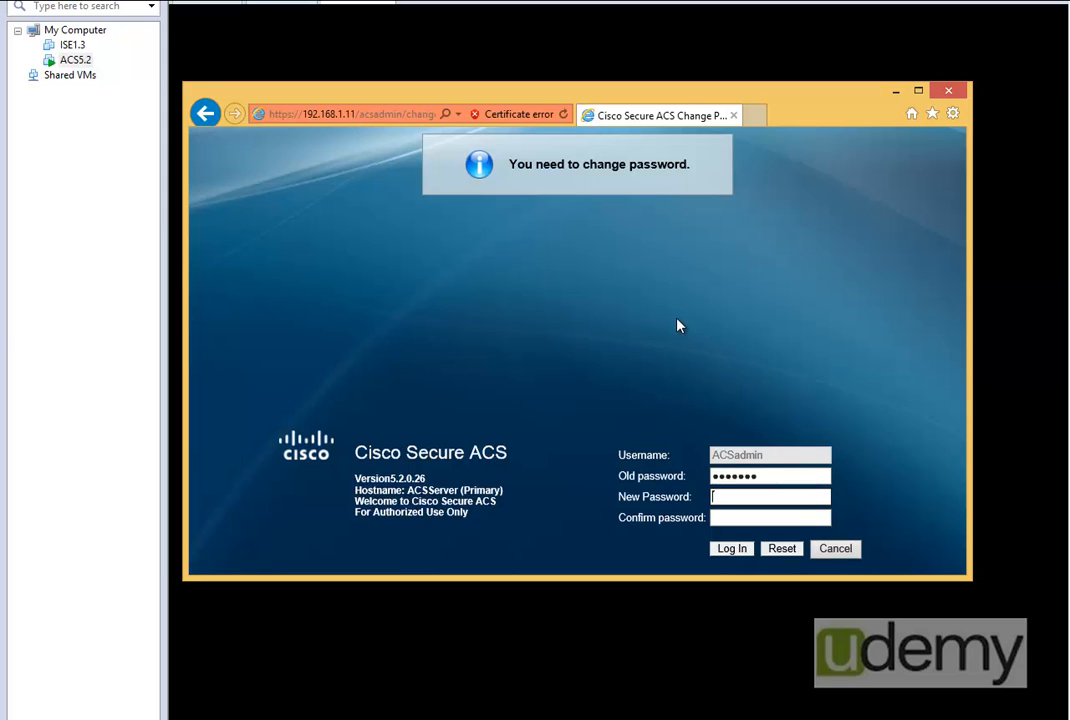
pyautogui.write('Cisco12345')
pyautogui.press('Tab')
pyautogui.write('Cis')
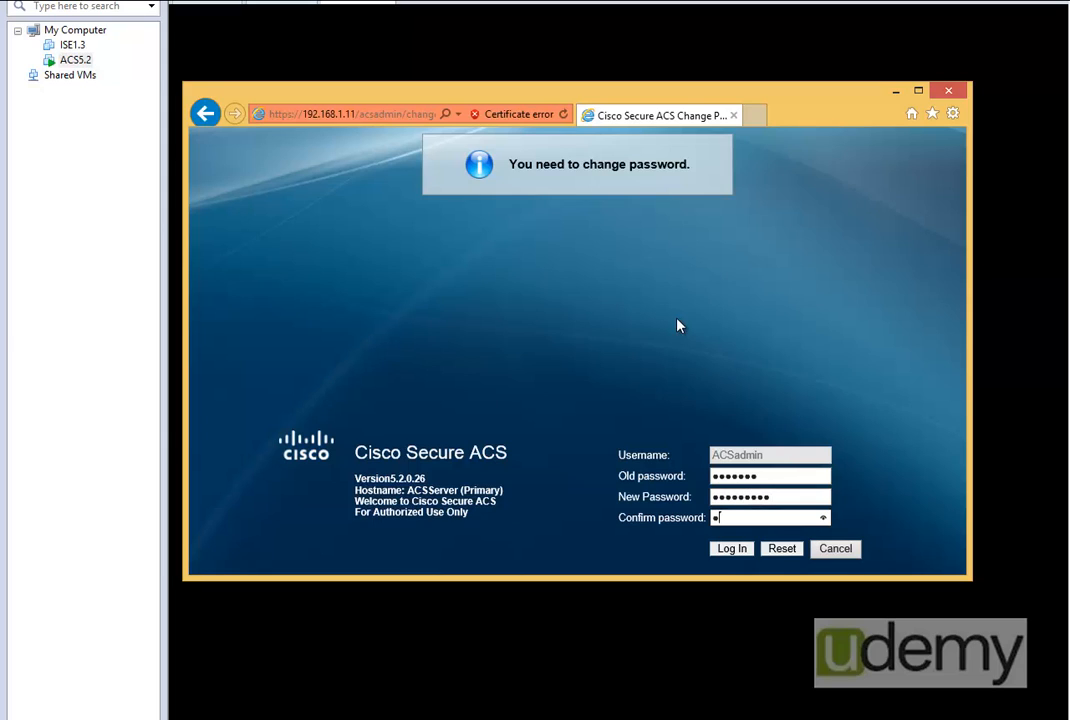
pyautogui.write('co')
pyautogui.write('*****')
pyautogui.click(718, 553)
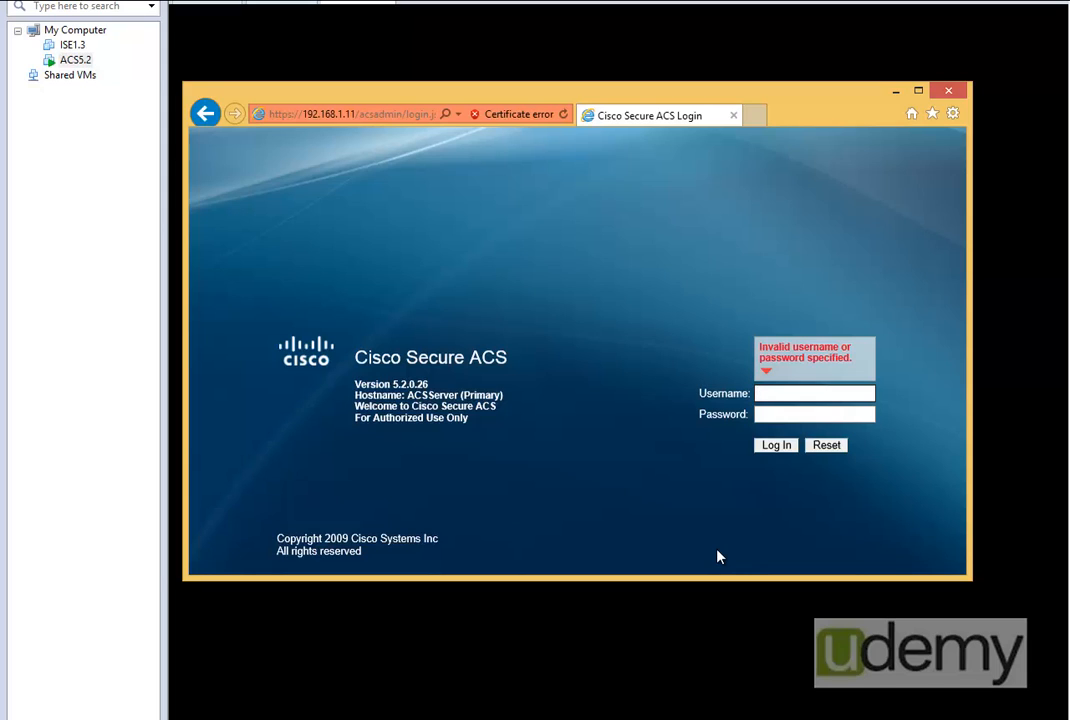
# - Submit the Cisco Secure ACS login with the username acsadmin and the account password
pyautogui.write('acsadmin')
pyautogui.press('Tab')
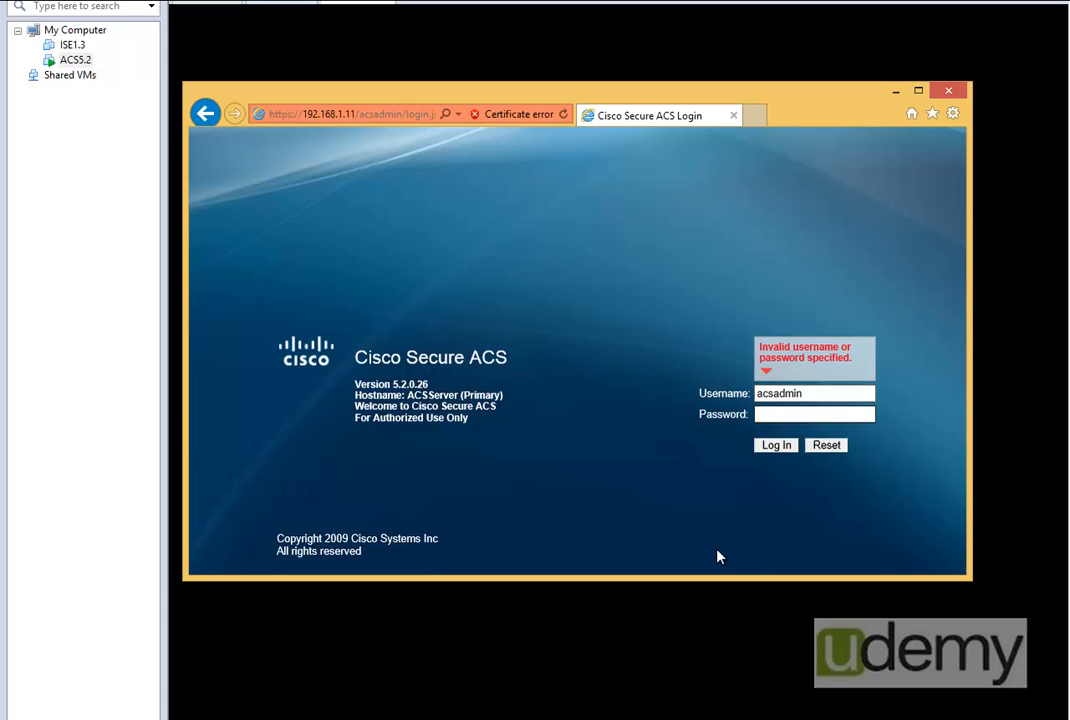
pyautogui.write('default12')
pyautogui.press('Return')
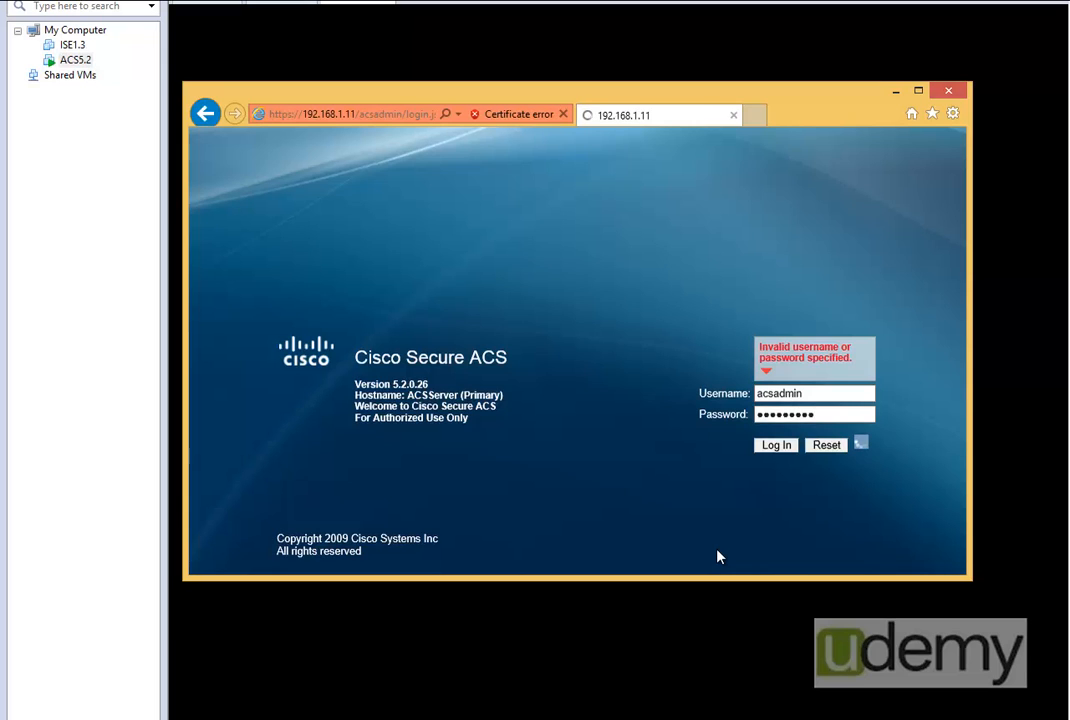